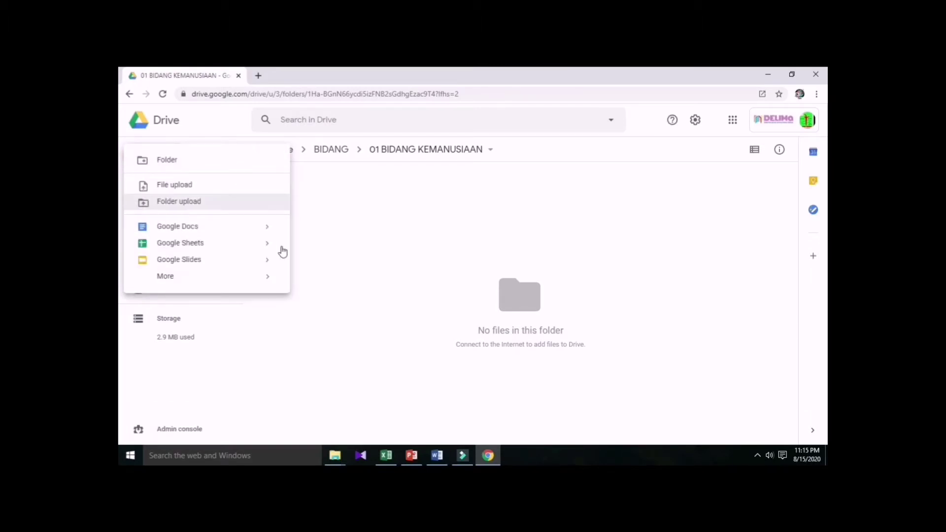
Create the folder 'PANITIA PENDIDIKAN SIVIK' in 01 BIDANG KEMANUSIAAN and open it.
left_click(232, 165)
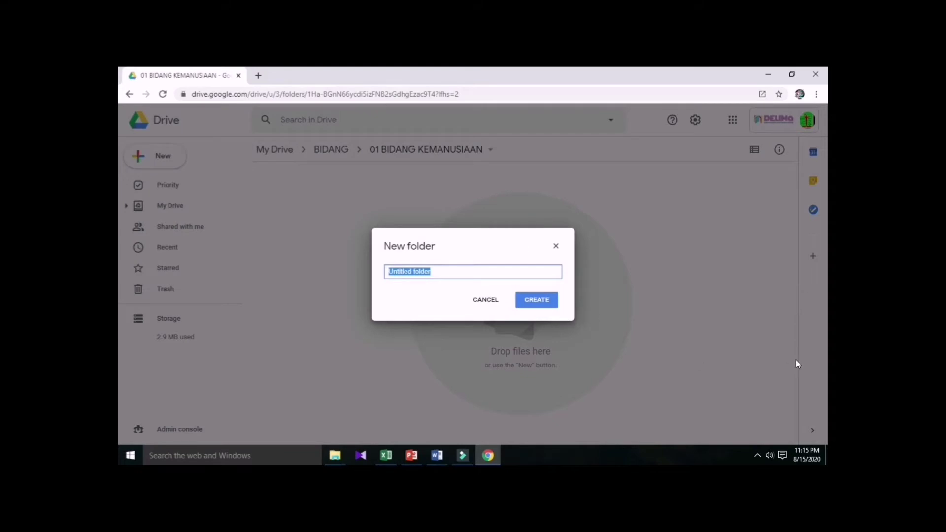
type("PA")
type("NITI")
type("A ")
type("S")
type("PENDIDI")
type("KAN ")
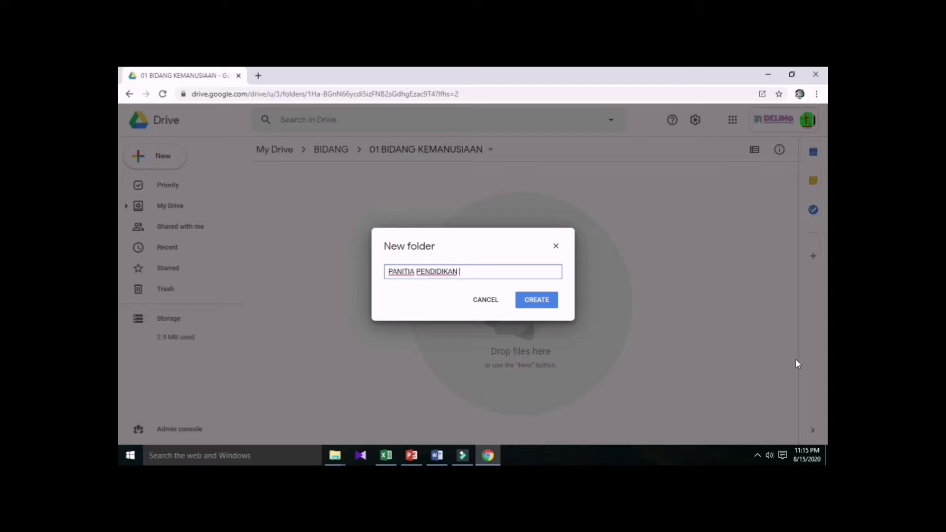
type("SIVIK")
left_click(540, 298)
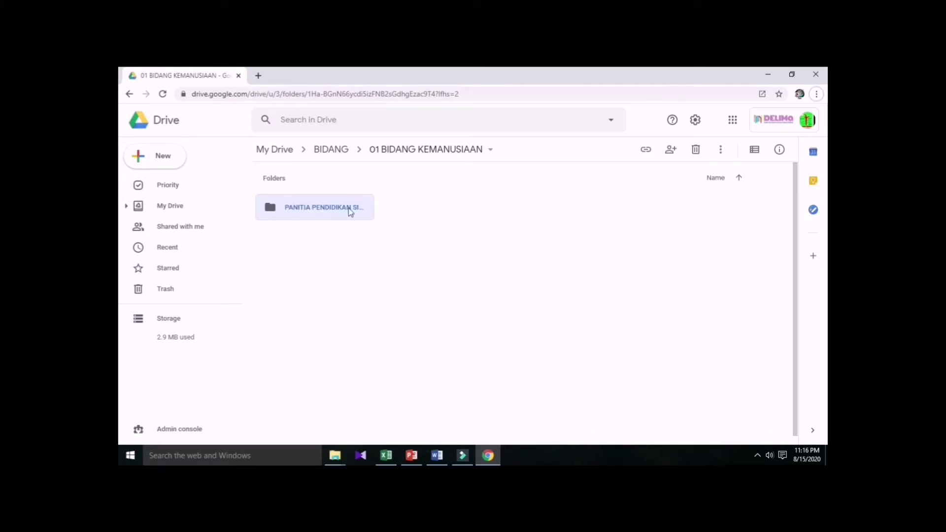
double_click(349, 214)
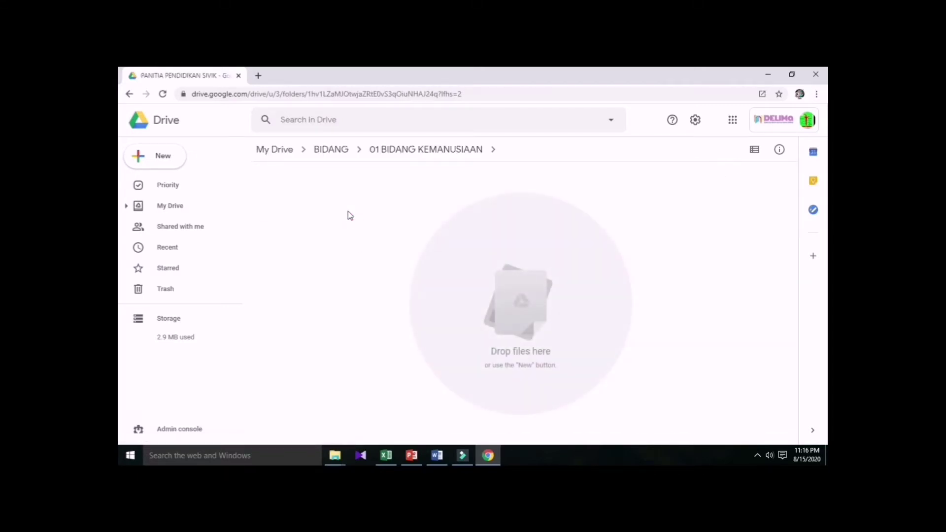
Create a subfolder named DSKP.
left_click(174, 157)
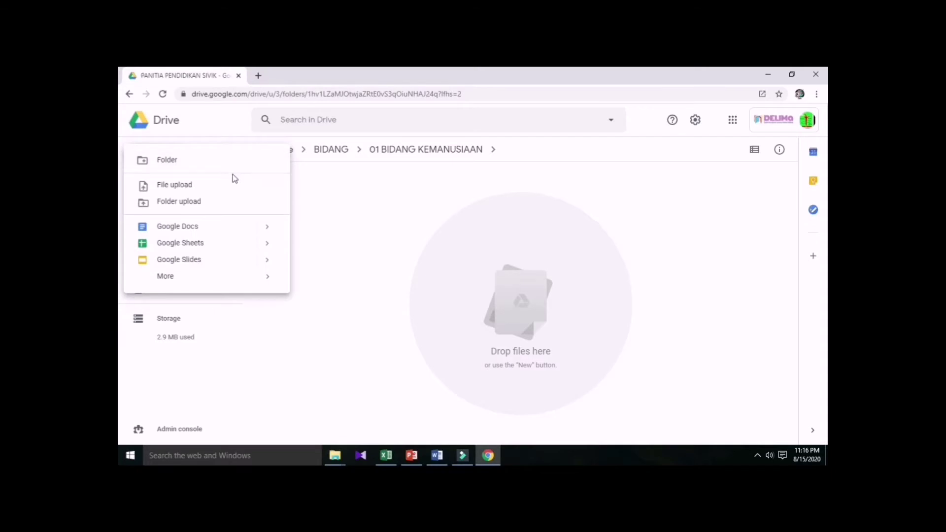
left_click(249, 160)
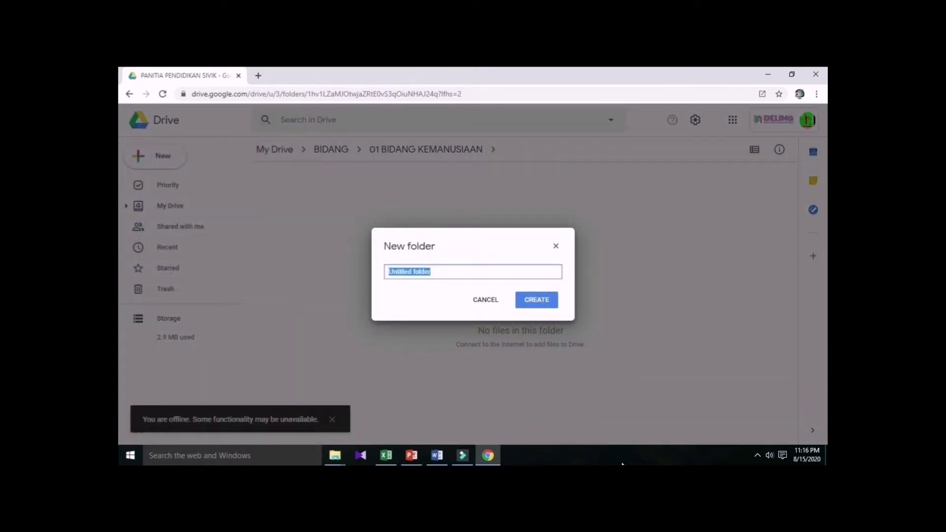
type("DSKP")
left_click(535, 302)
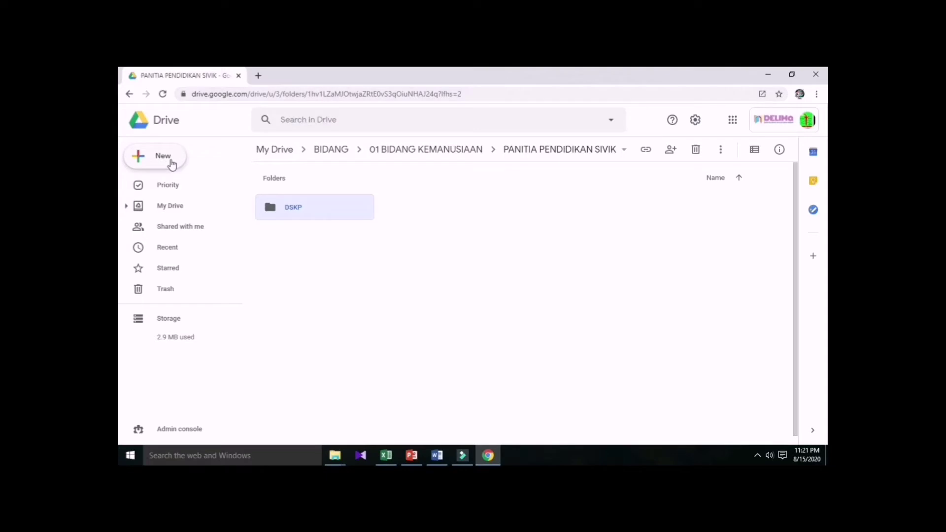
Create a second subfolder named RPT.
left_click(172, 164)
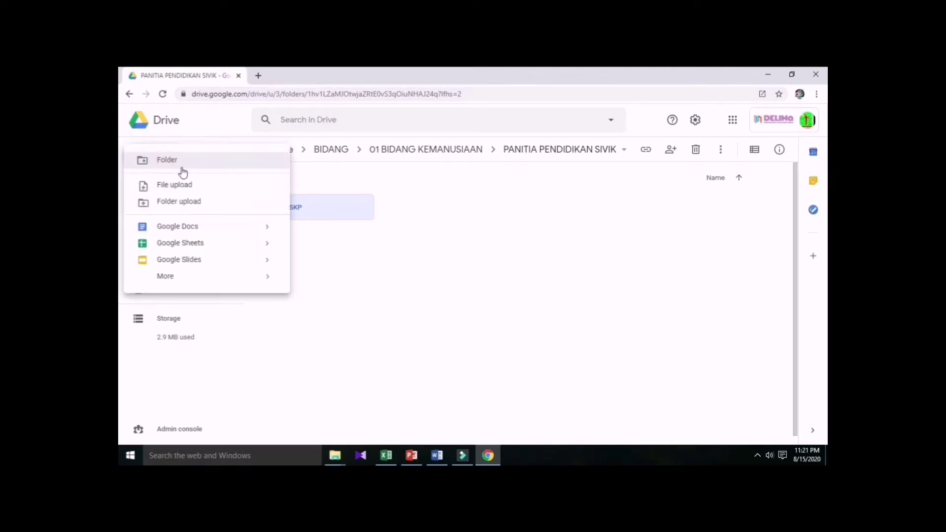
left_click(199, 164)
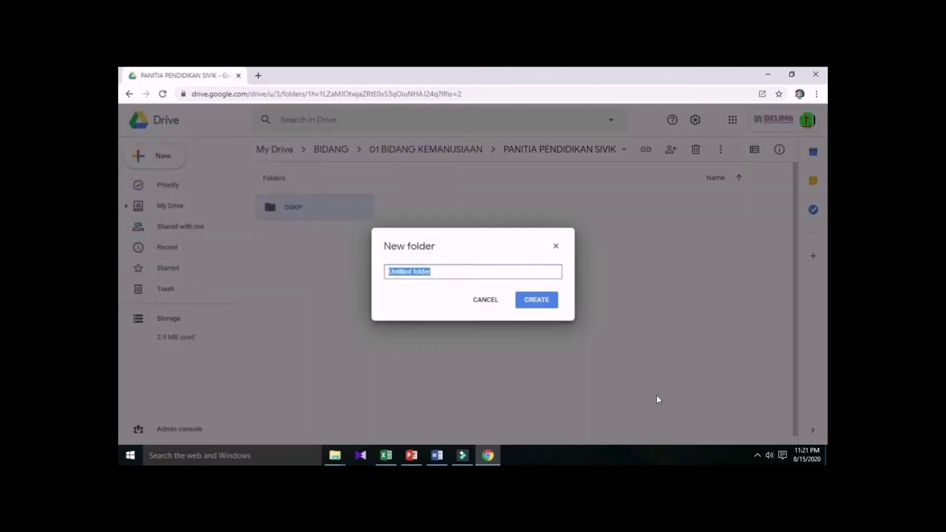
type("RPT")
left_click(526, 299)
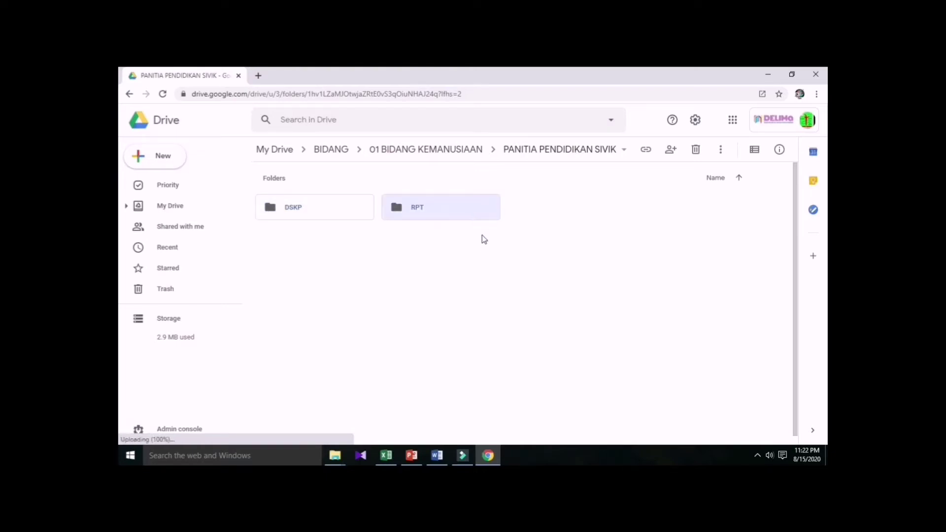
Upload hsp_psk_tkt_5.pdf into DSKP, then go back and open the RPT folder.
double_click(343, 217)
left_click(167, 153)
left_click(222, 186)
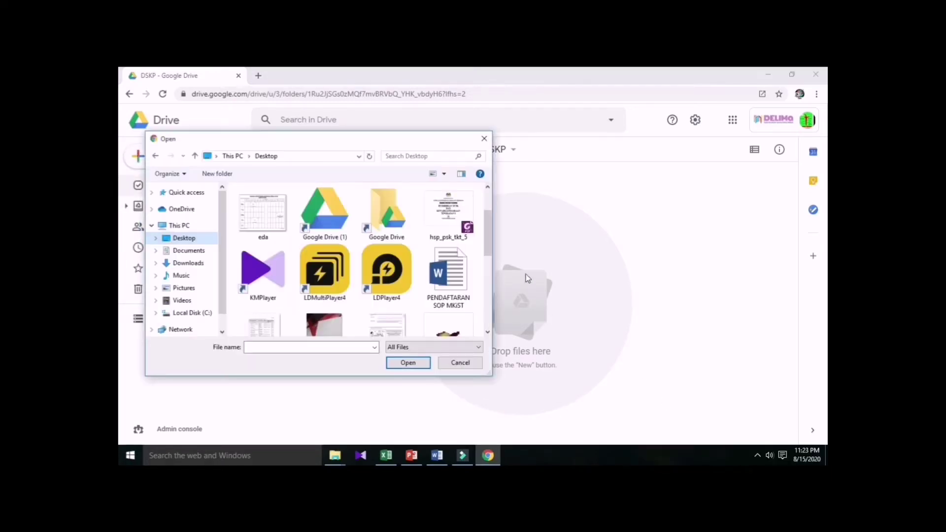
left_click(467, 216)
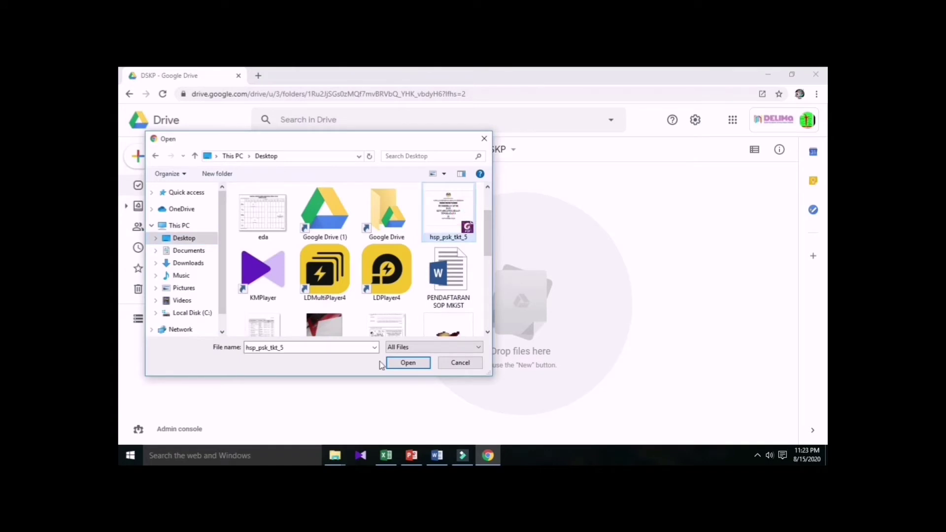
left_click(400, 364)
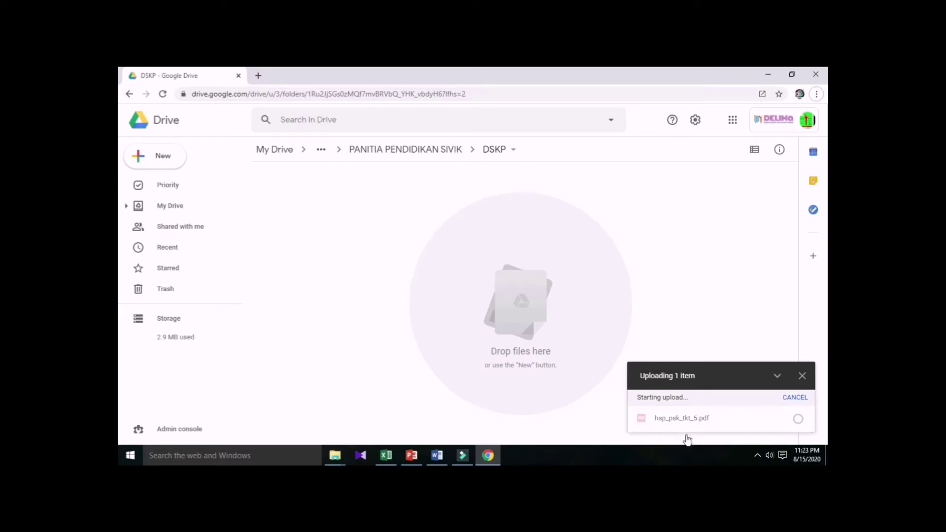
left_click(400, 150)
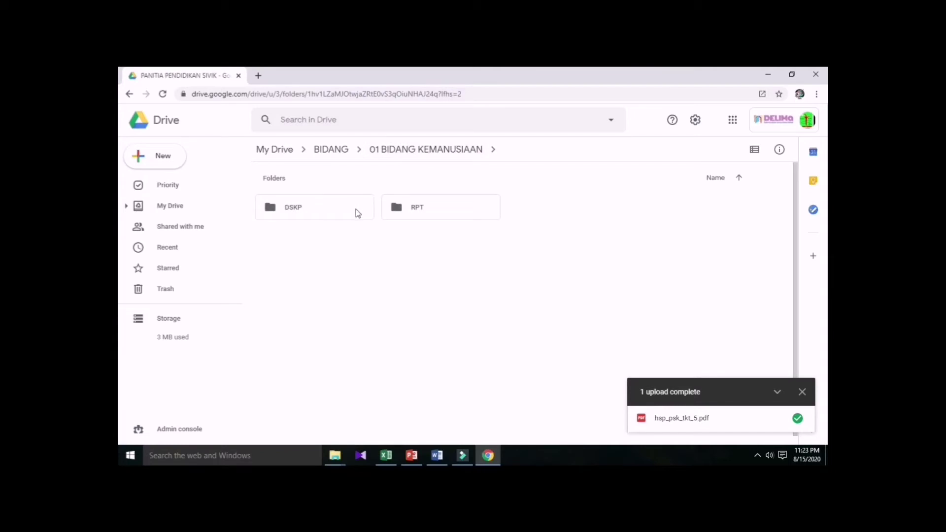
double_click(406, 212)
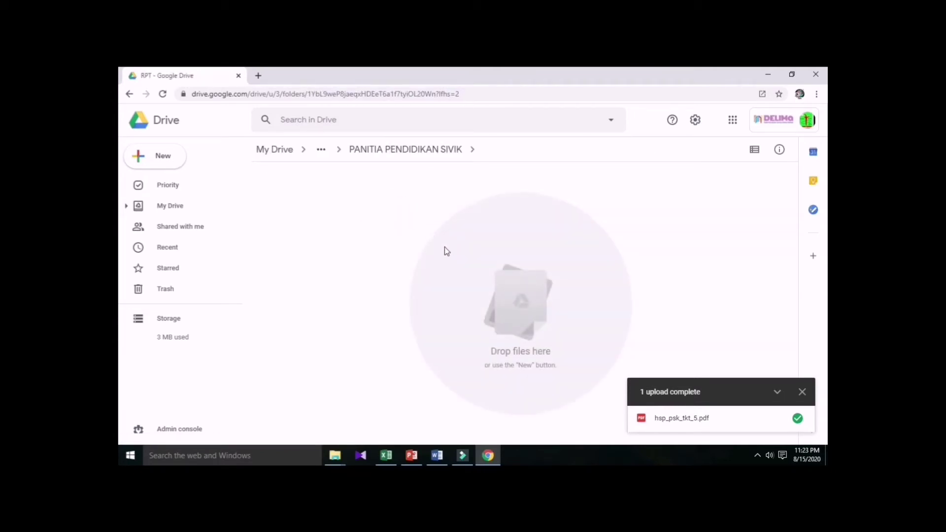
Upload the RPT-2020-Pendidikan-Sivik-Tingkatan-5 PDF into RPT and return to PANITIA PENDIDIKAN SIVIK.
left_click(141, 156)
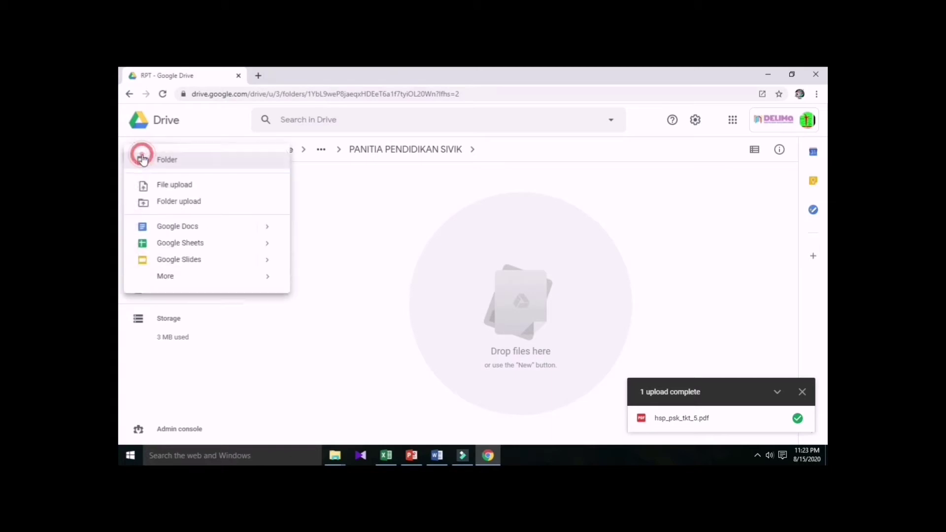
left_click(137, 190)
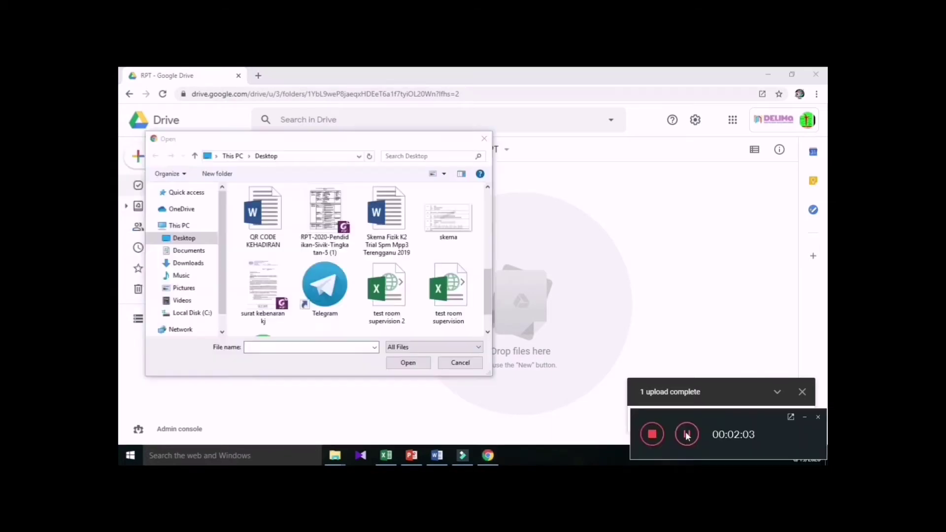
left_click(342, 248)
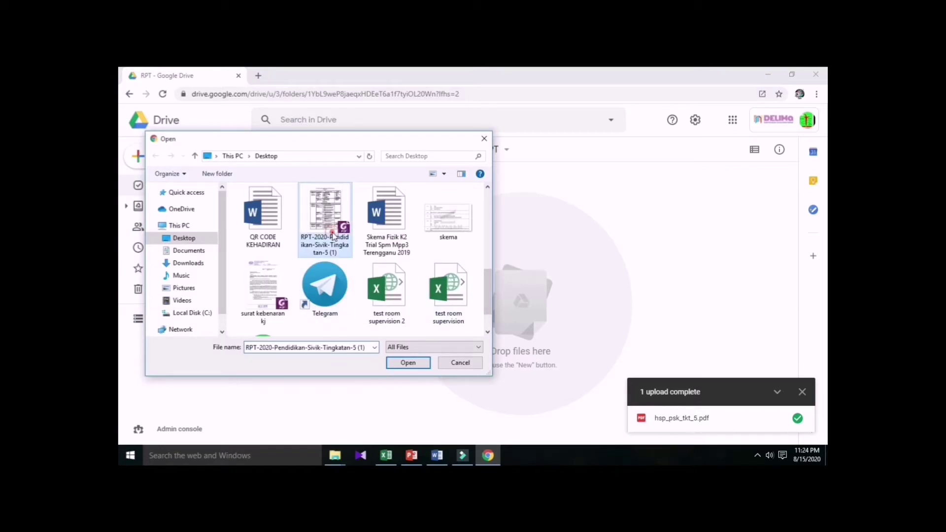
left_click(407, 365)
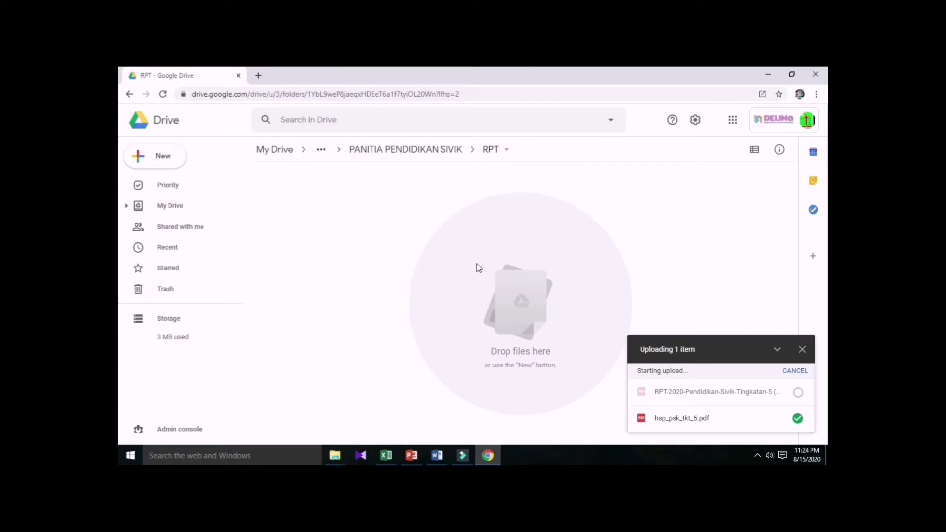
left_click(402, 151)
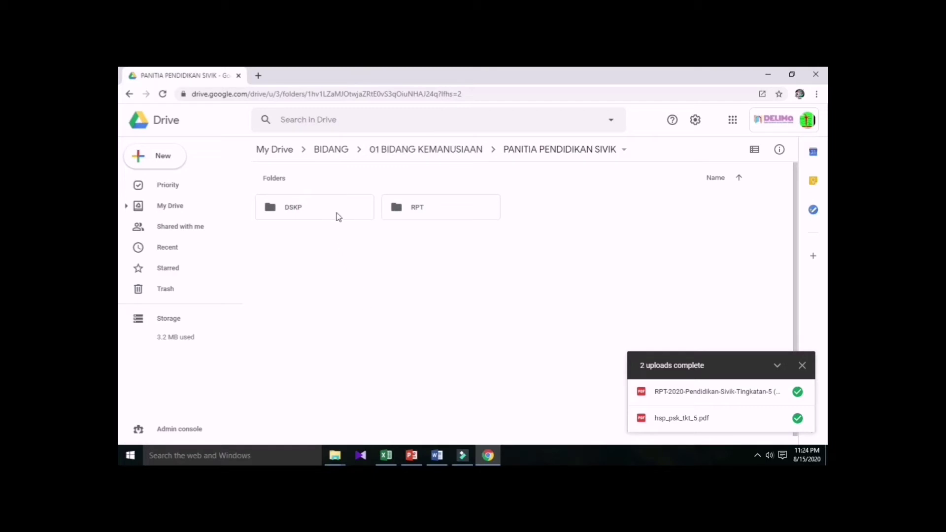
Share DSKP so anyone with the link can view it, and copy the link.
right_click(336, 213)
mouse_move(346, 217)
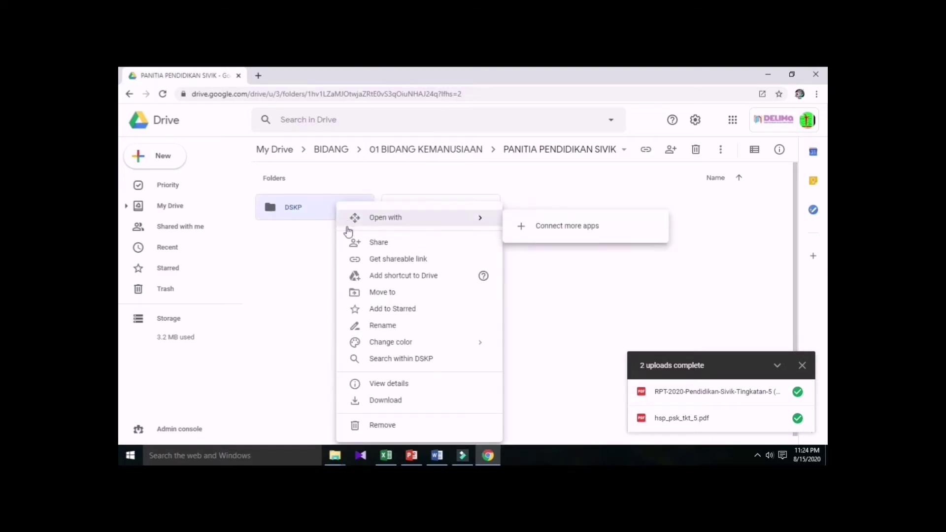
left_click(382, 243)
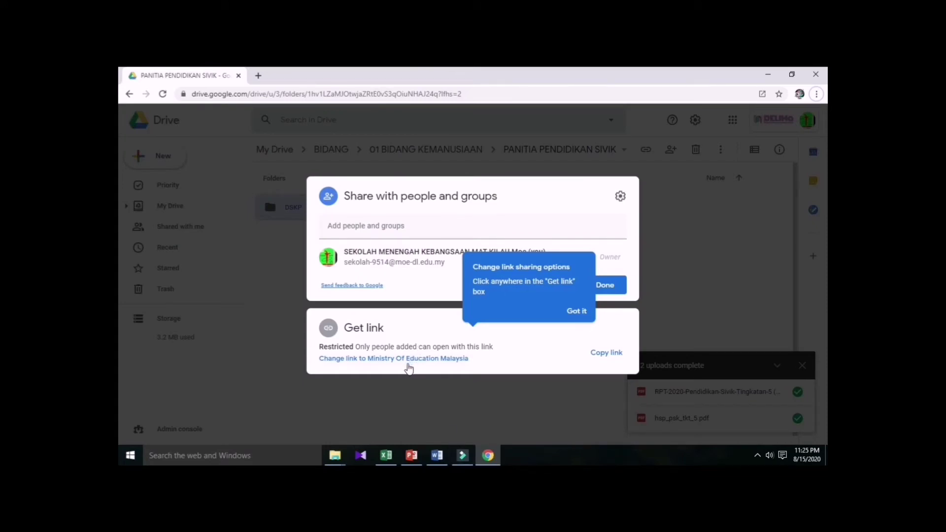
left_click(580, 313)
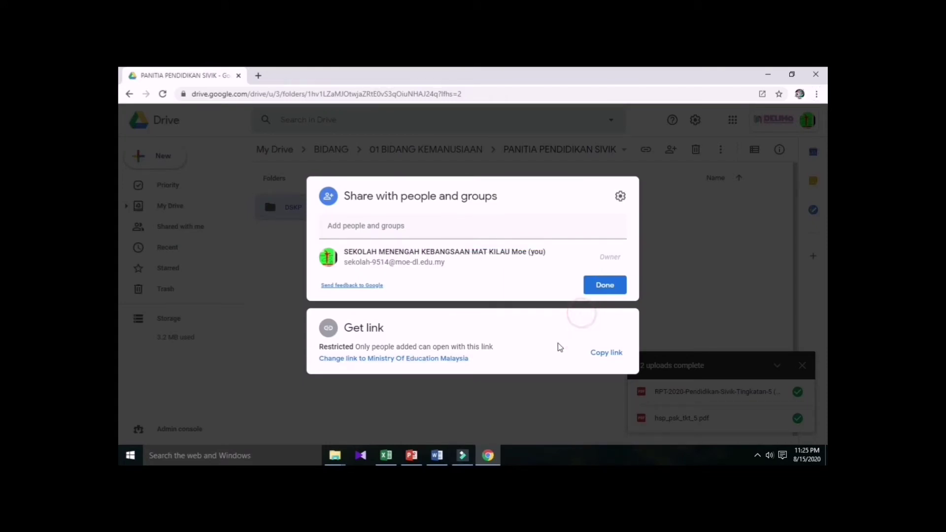
left_click(442, 359)
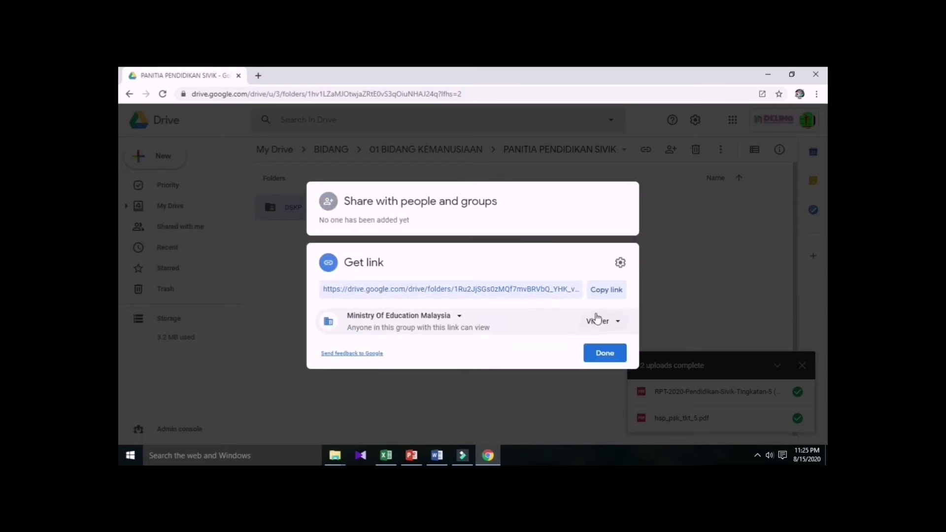
left_click(462, 319)
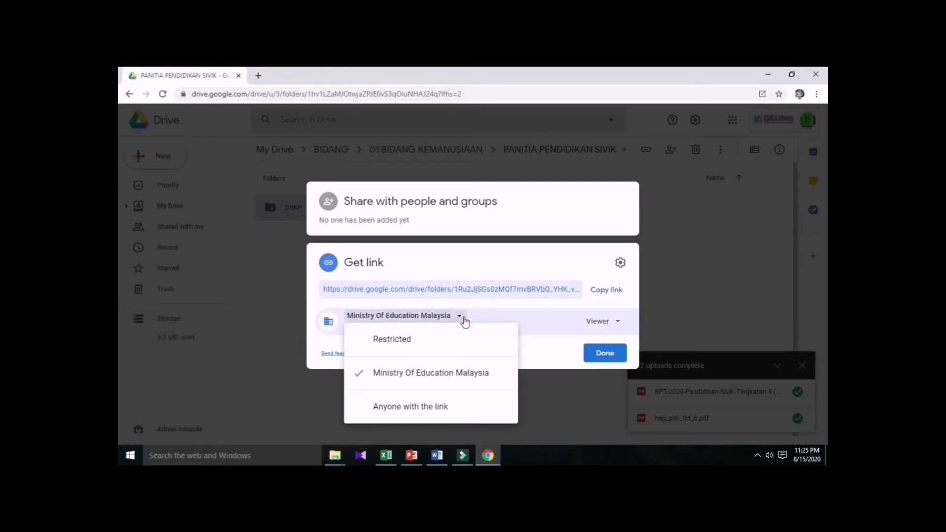
left_click(450, 407)
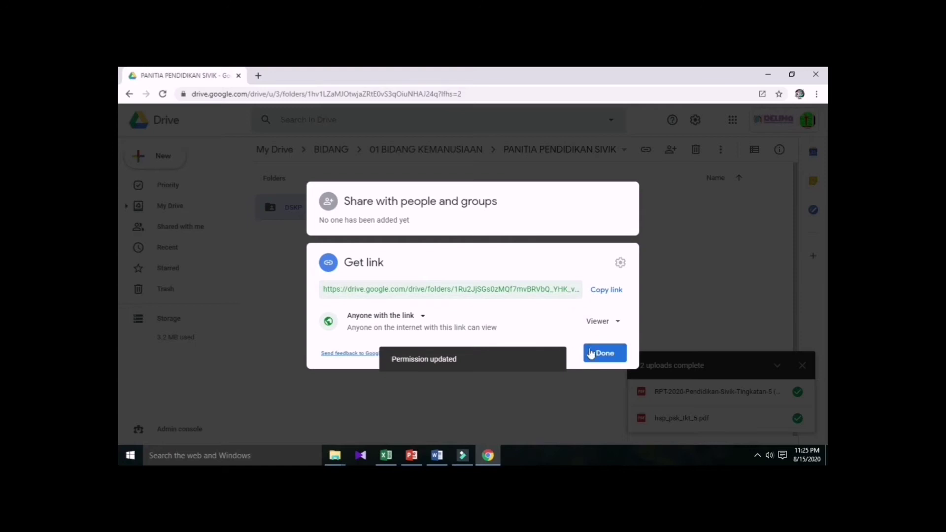
left_click(593, 289)
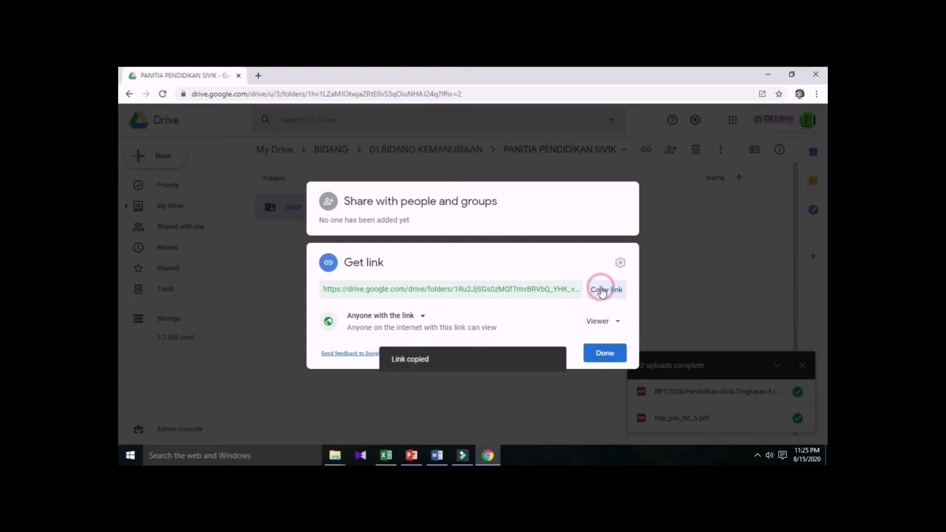
left_click(609, 355)
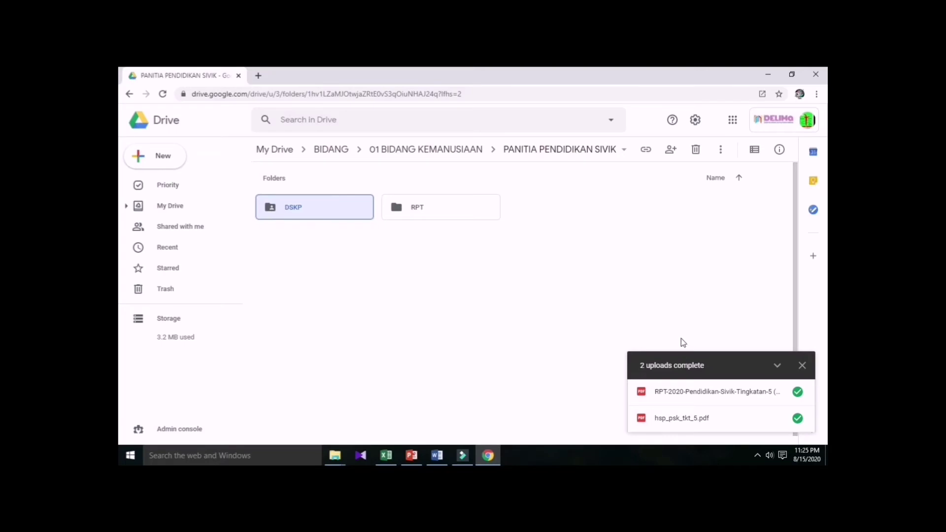
Go to the gg.gg URL Shortener site in a new Chrome tab.
left_click(258, 75)
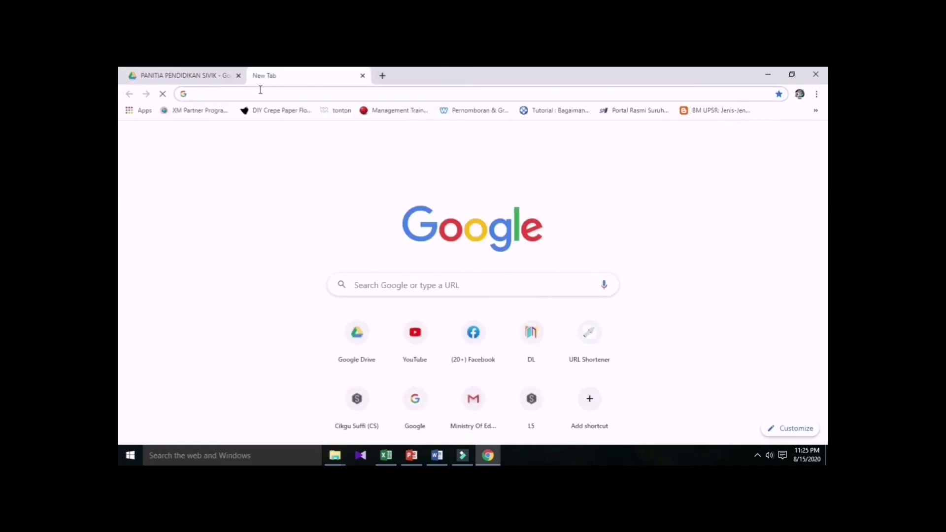
type("Gg.gg")
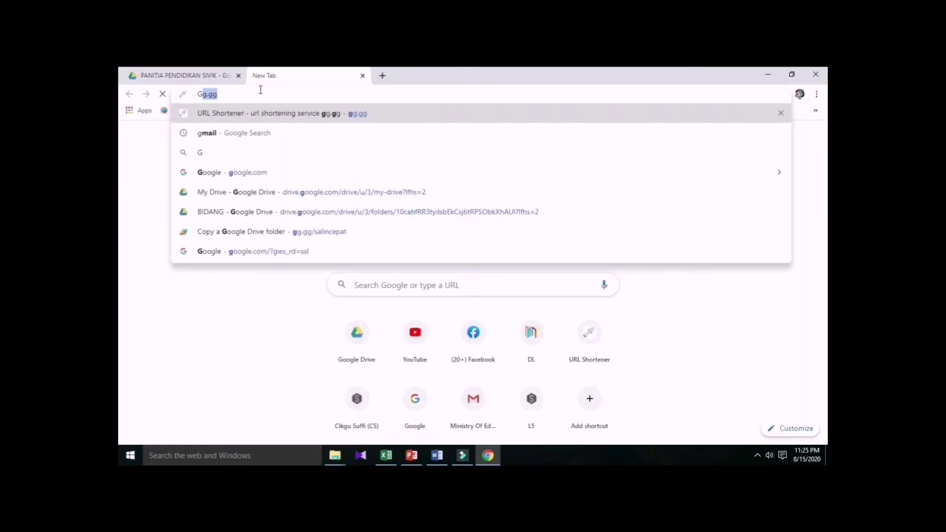
left_click(277, 110)
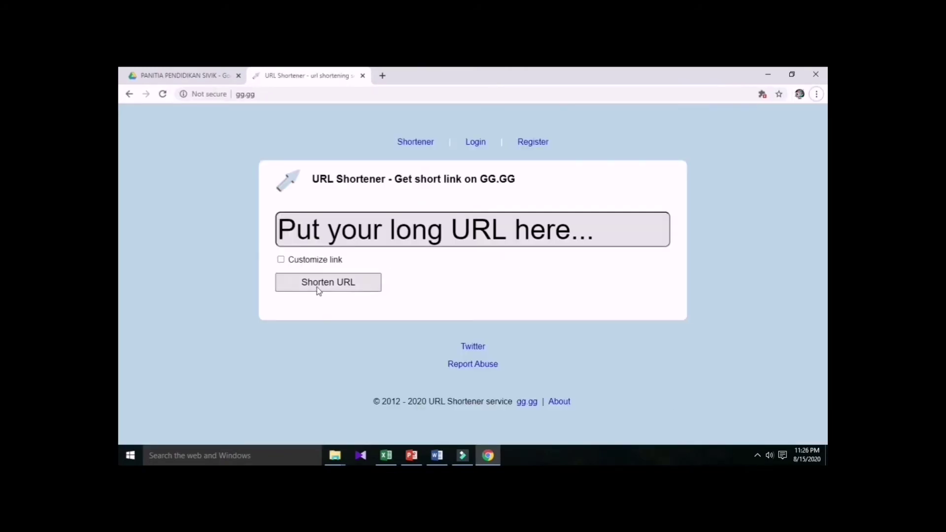
Paste the copied DSKP Drive link into gg.gg's URL box.
left_click(314, 232)
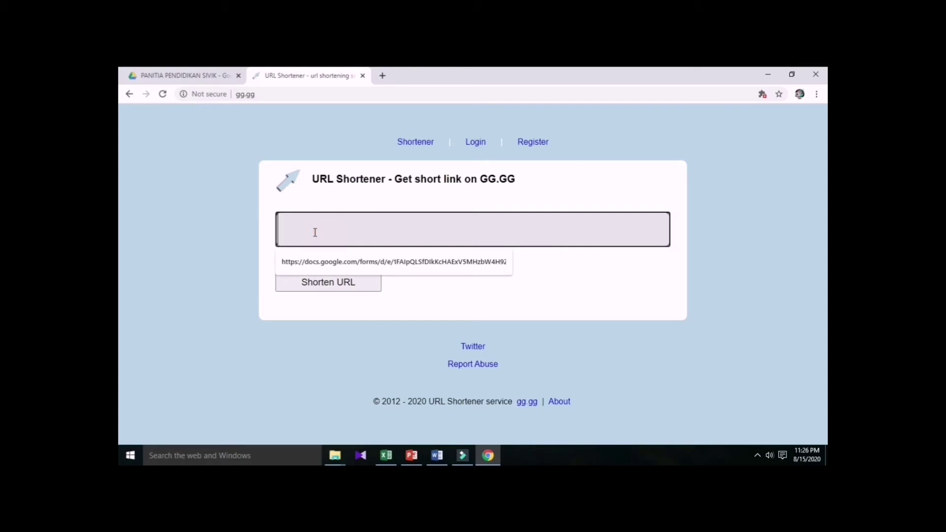
right_click(315, 233)
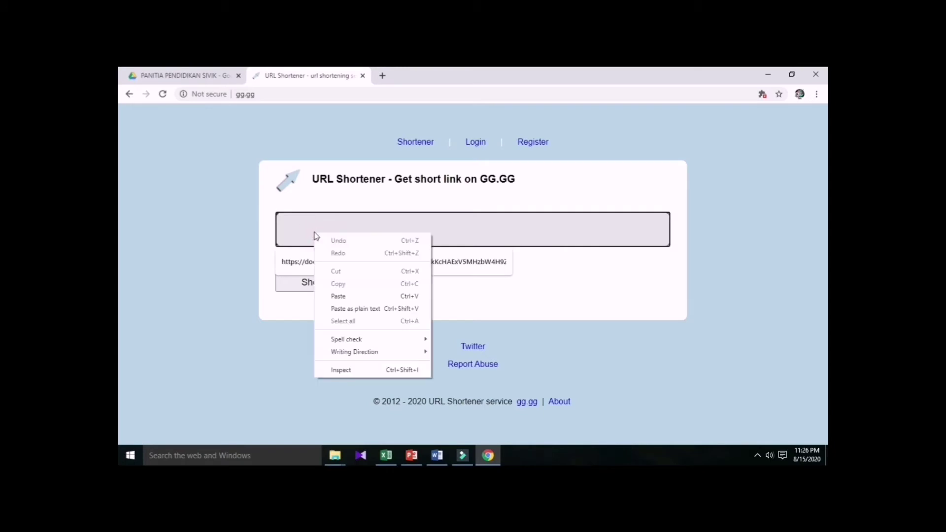
left_click(344, 296)
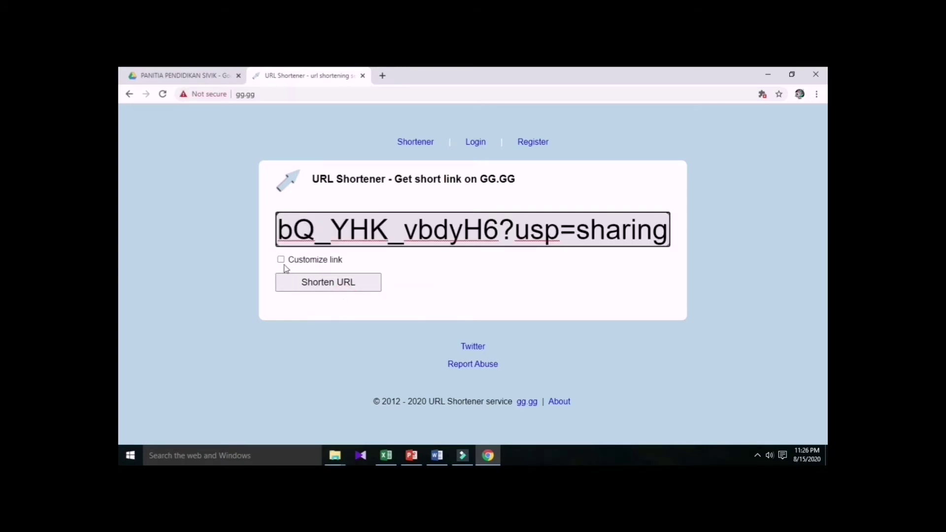
left_click(281, 260)
left_click(409, 263)
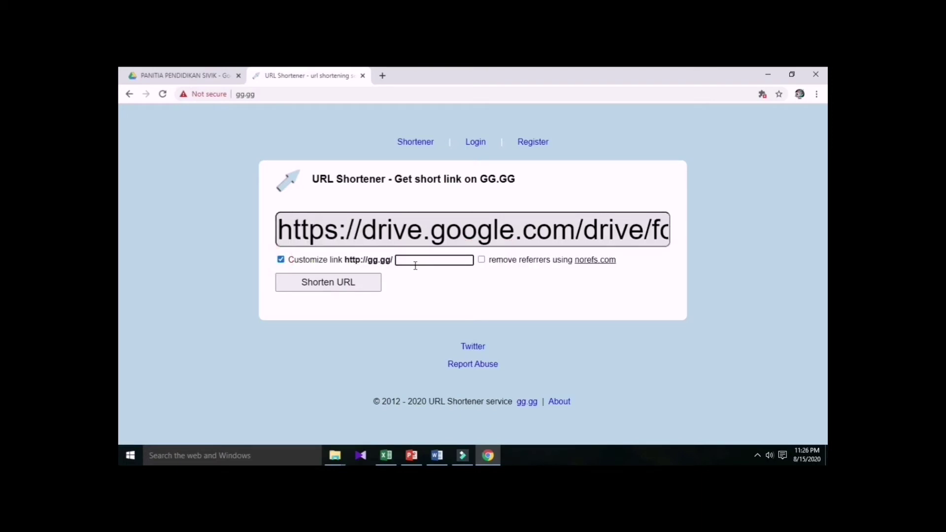
type("D")
key("BackSpace")
left_click(368, 290)
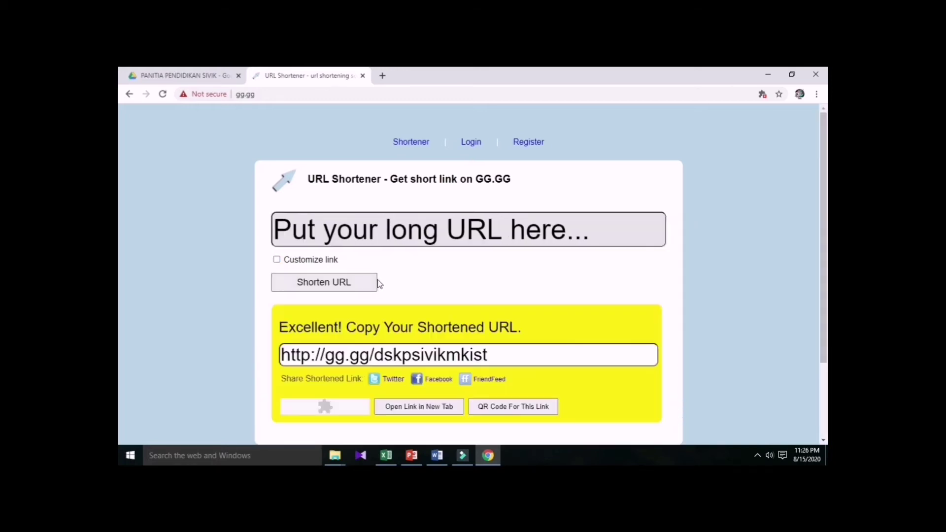
scroll(494, 360, "down", 1)
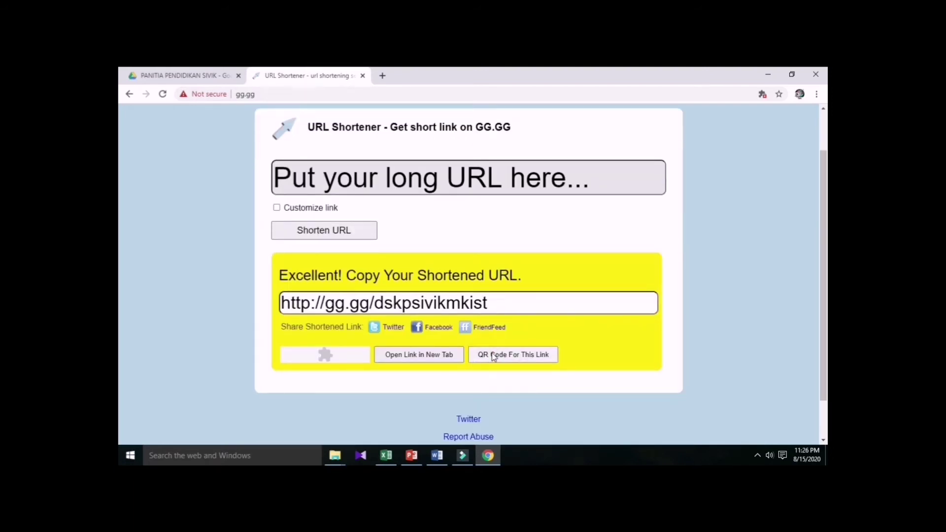
Save the short link's QR code to Downloads as 'dskpsivik qrcode.png'.
left_click(487, 360)
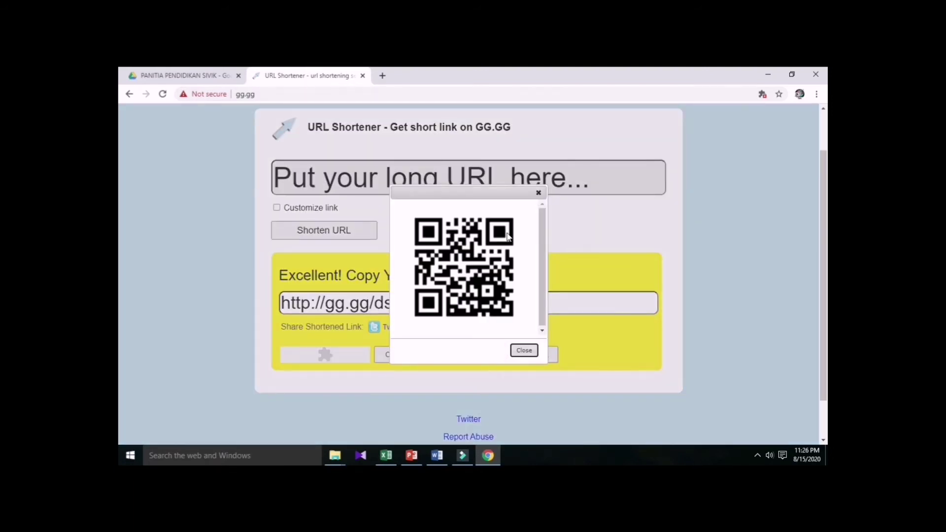
left_click(494, 263)
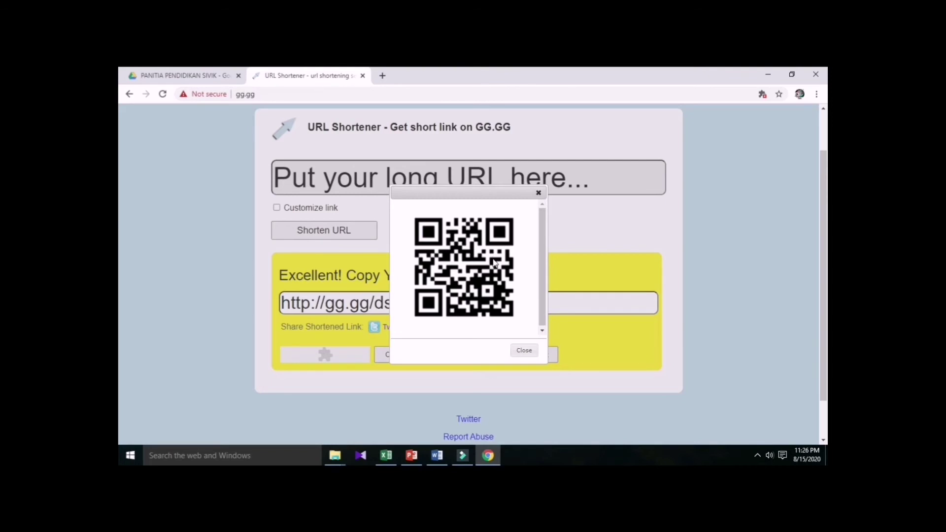
right_click(495, 263)
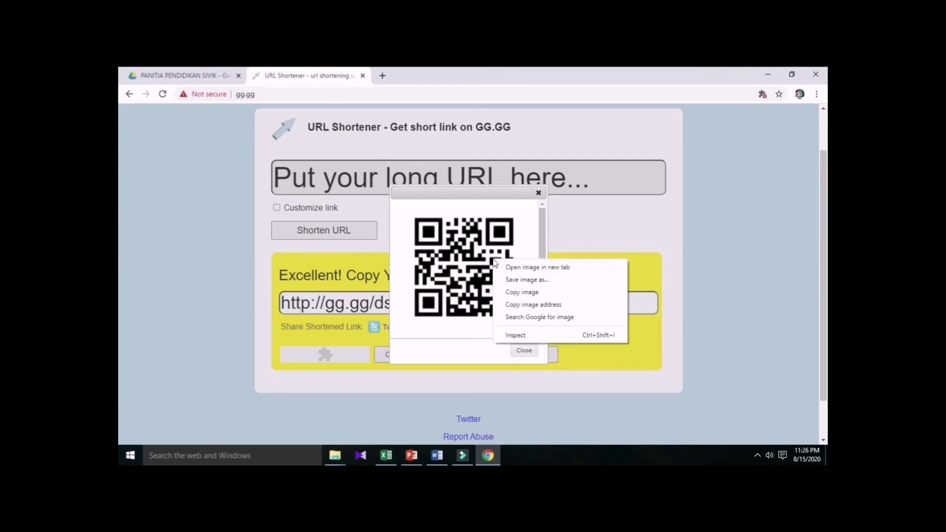
left_click(527, 280)
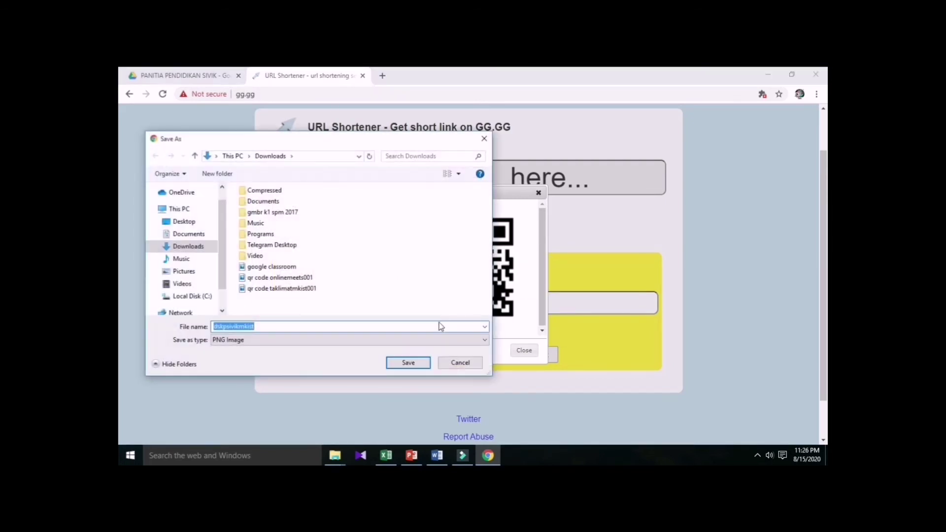
type("d")
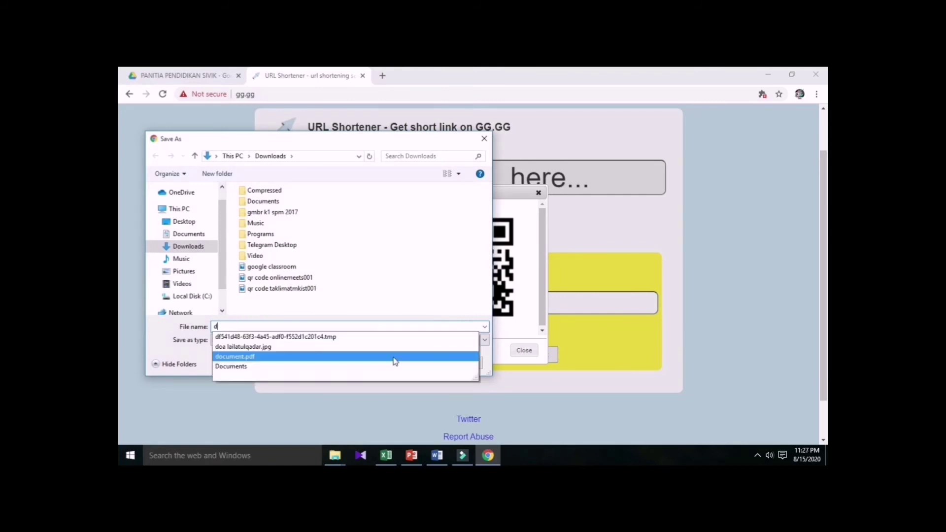
type("skpsivikqrcode")
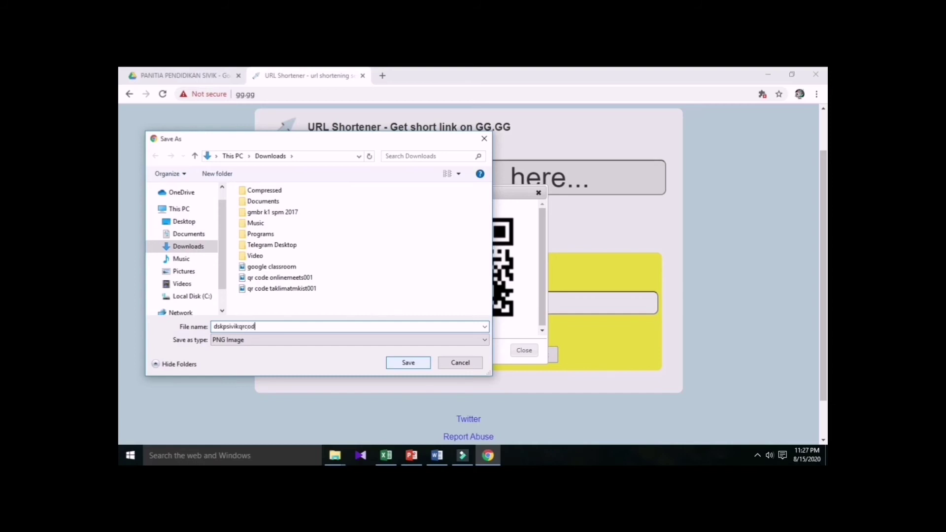
left_click(239, 326)
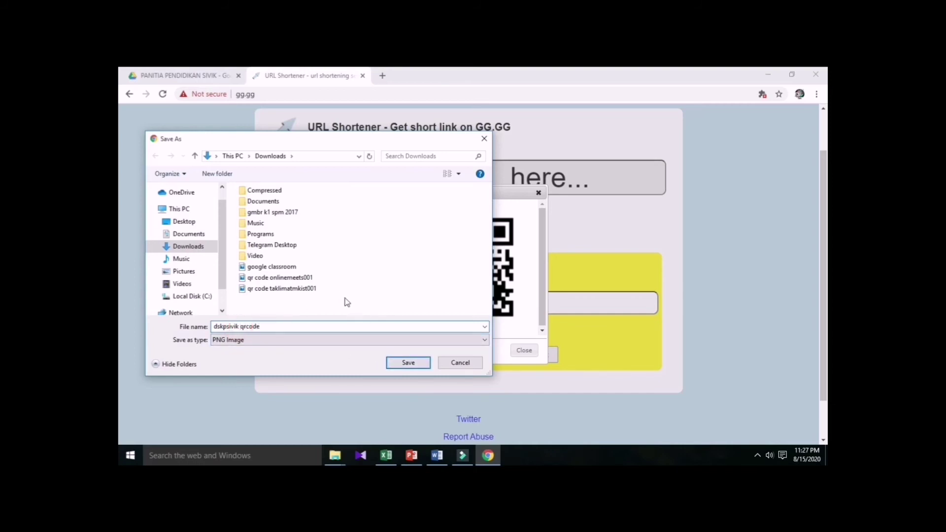
left_click(409, 363)
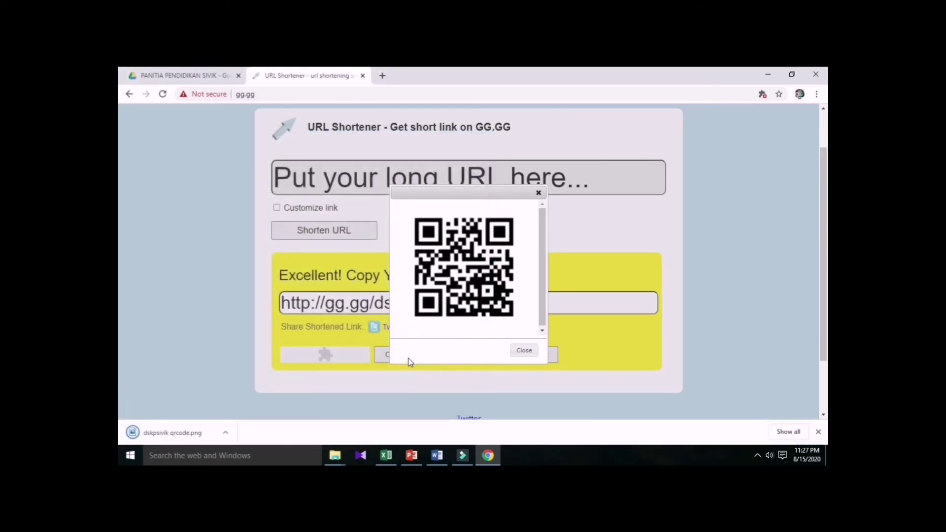
left_click(520, 351)
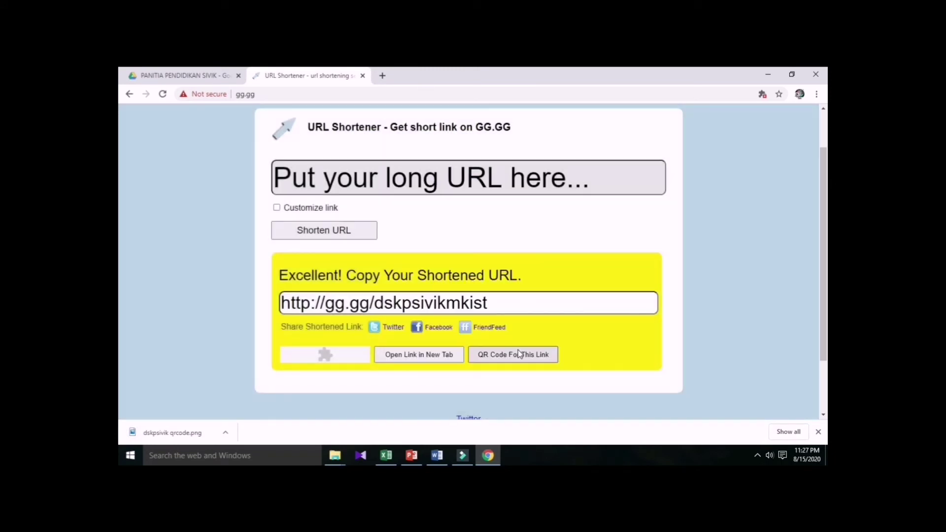
Share the RPT folder so anyone with the link can view it, and copy its link.
left_click(193, 77)
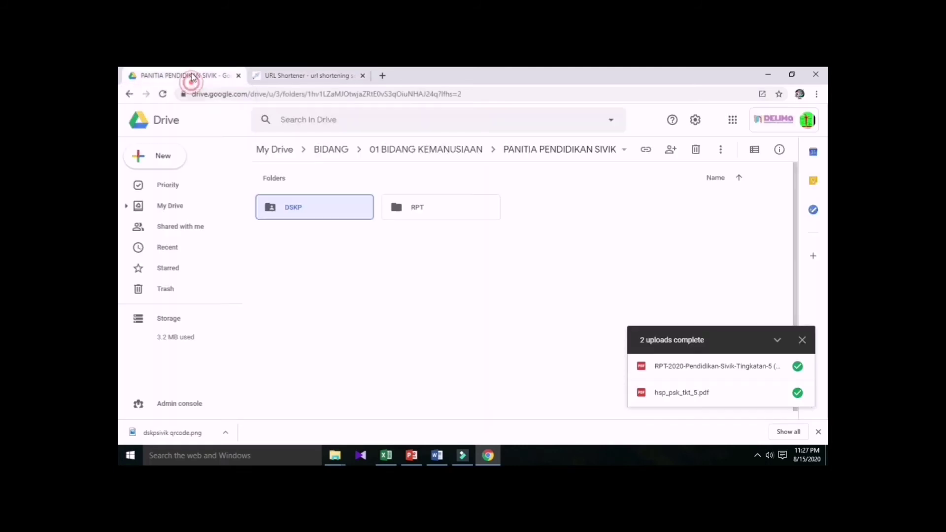
right_click(441, 206)
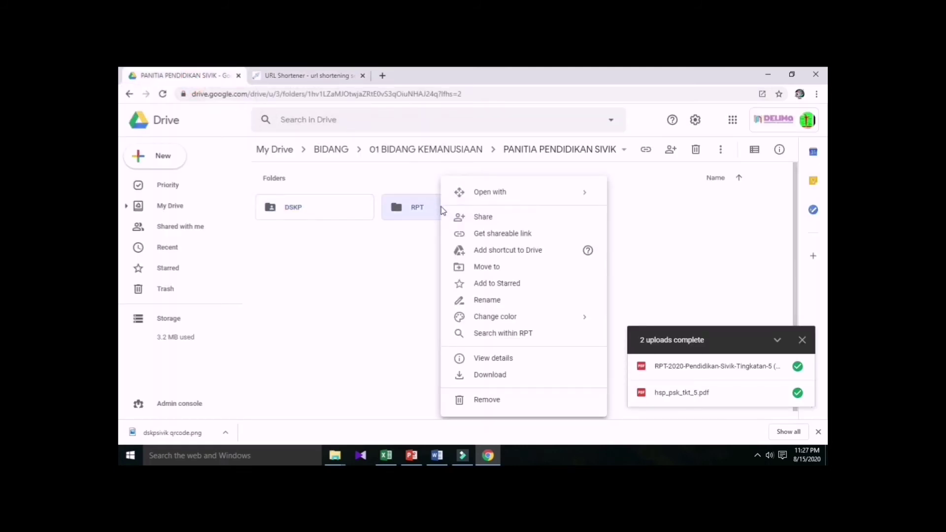
left_click(509, 225)
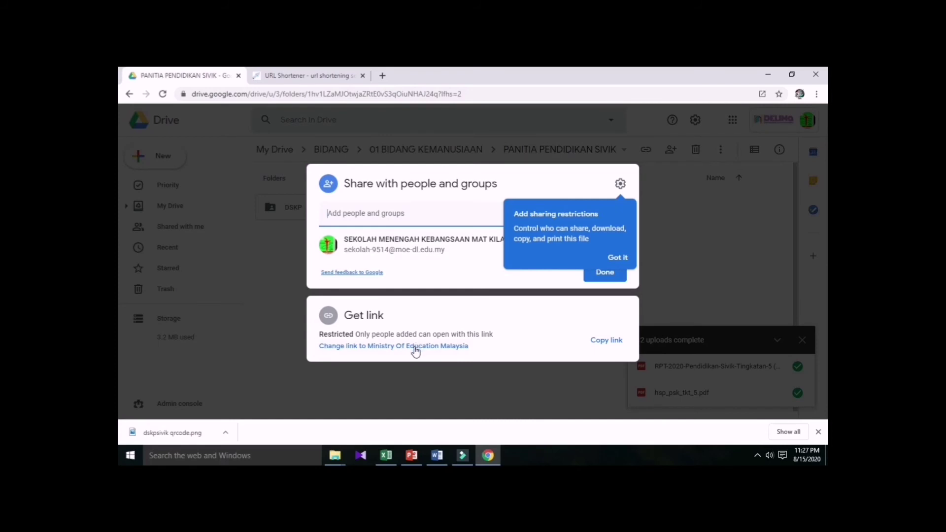
left_click(618, 257)
left_click(438, 343)
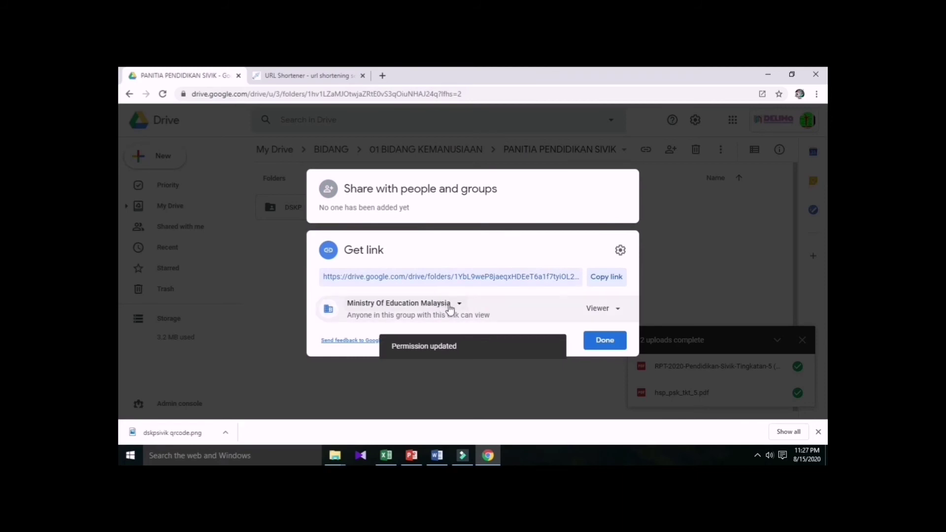
left_click(455, 305)
left_click(450, 283)
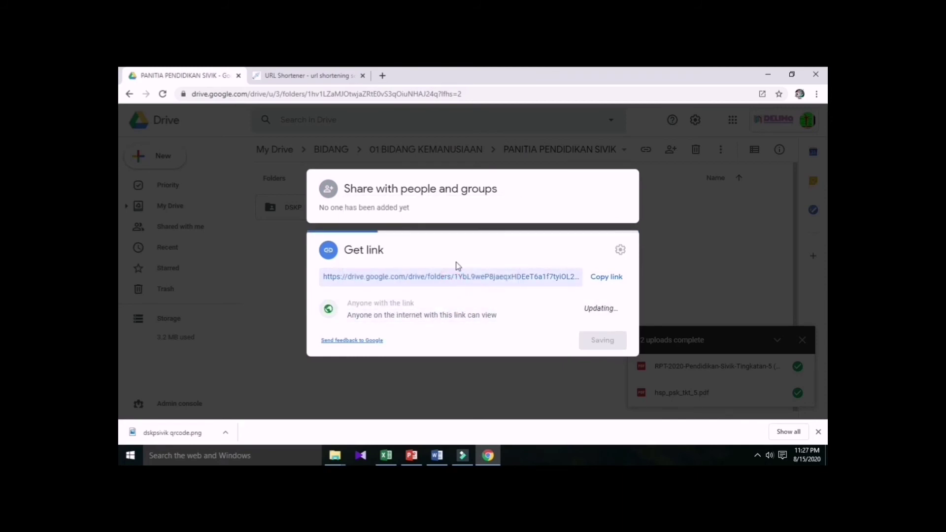
left_click(616, 280)
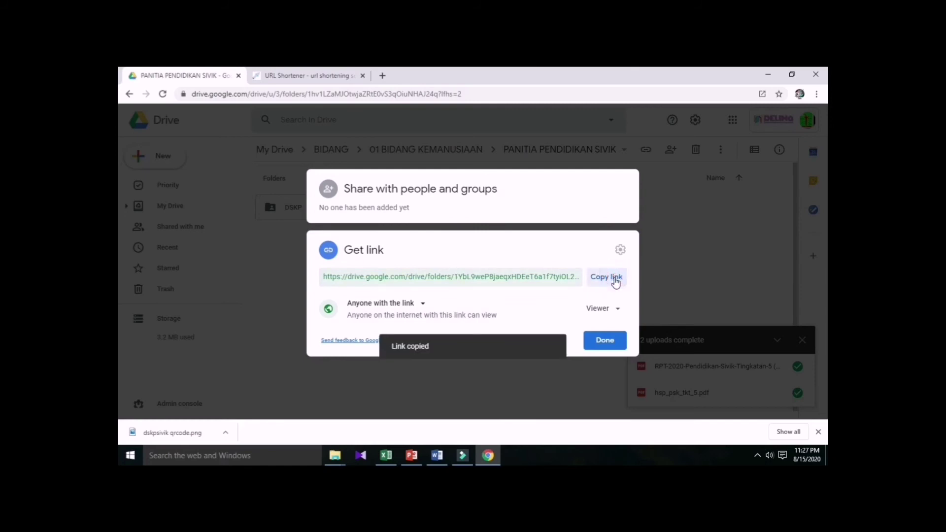
left_click(610, 344)
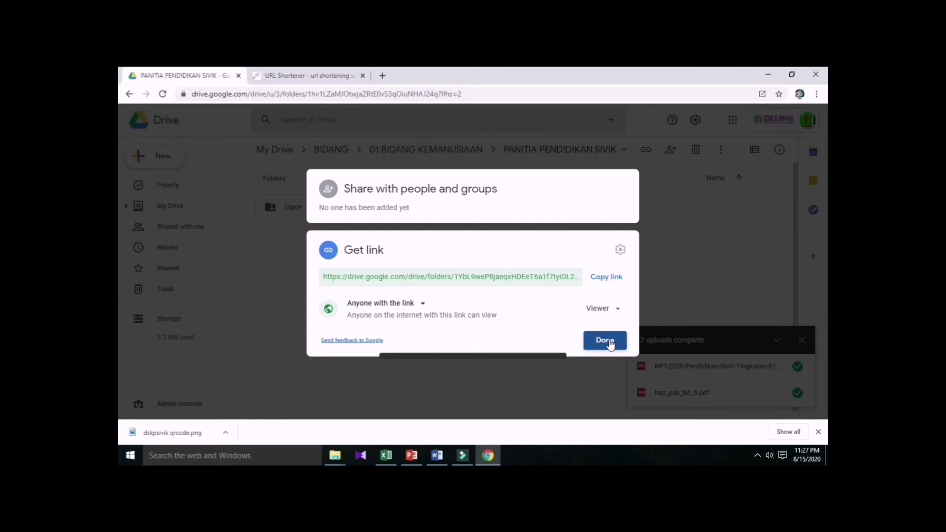
left_click(336, 79)
left_click(408, 179)
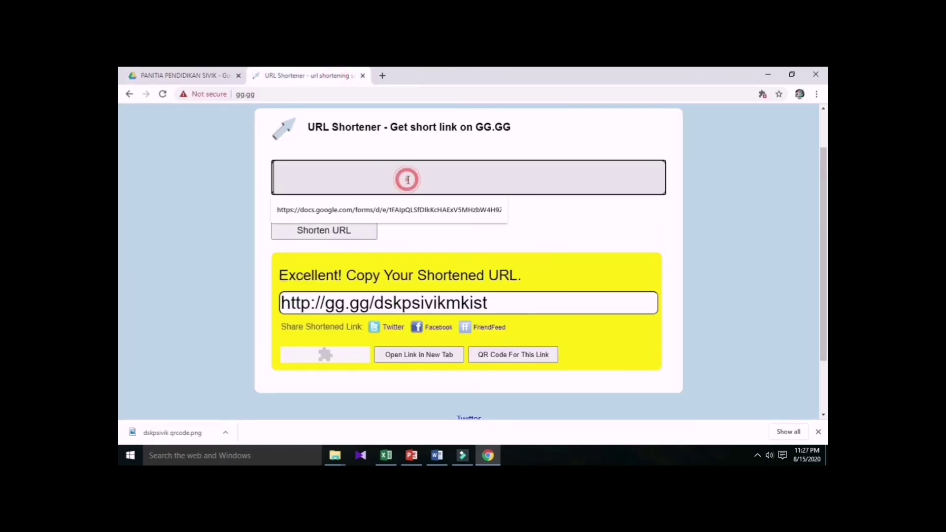
key("ctrl+v")
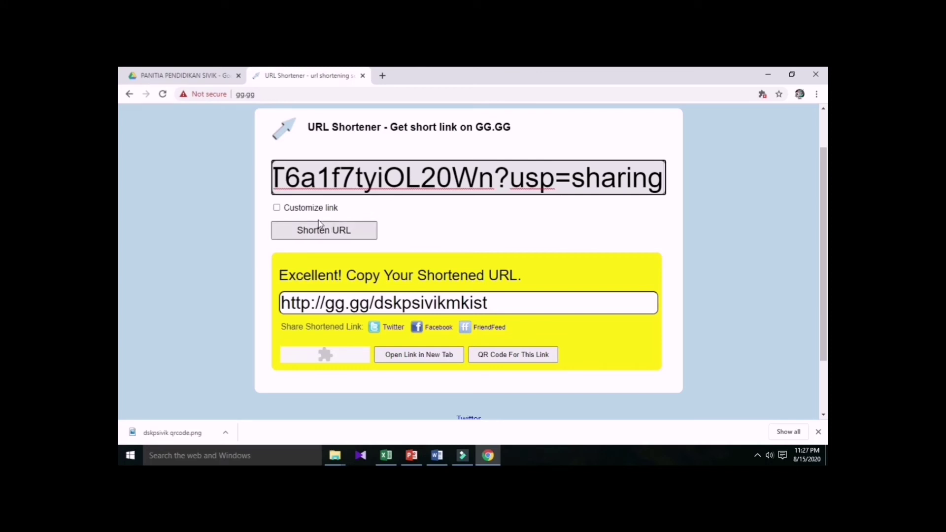
left_click(277, 208)
type("d")
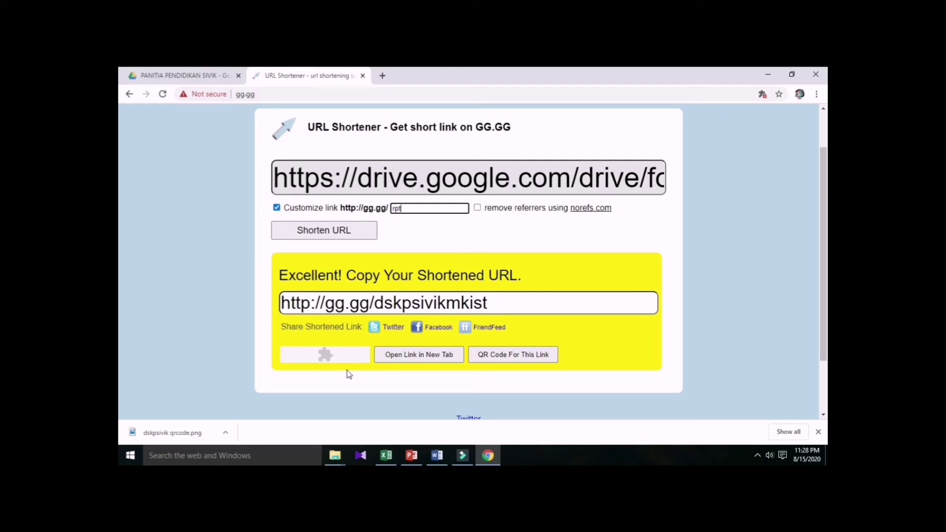
key("ctrl+a")
left_click(353, 237)
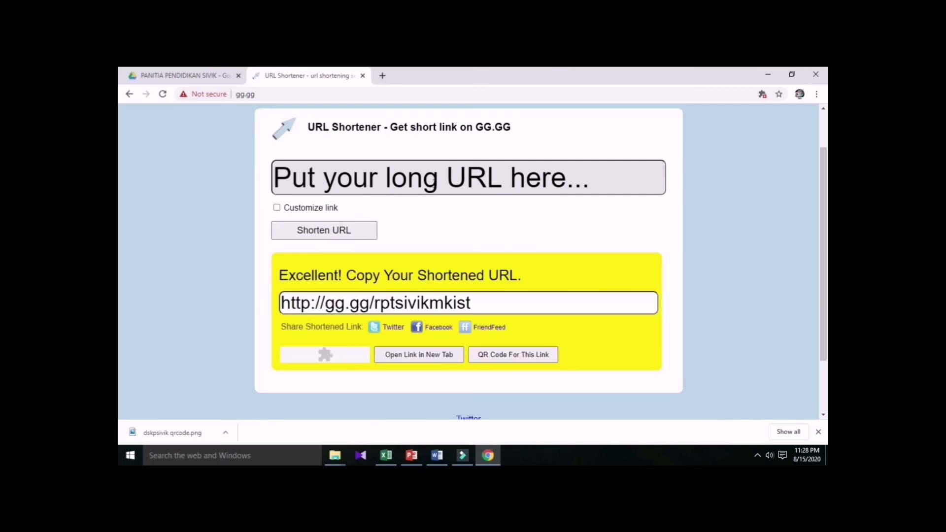
left_click(504, 357)
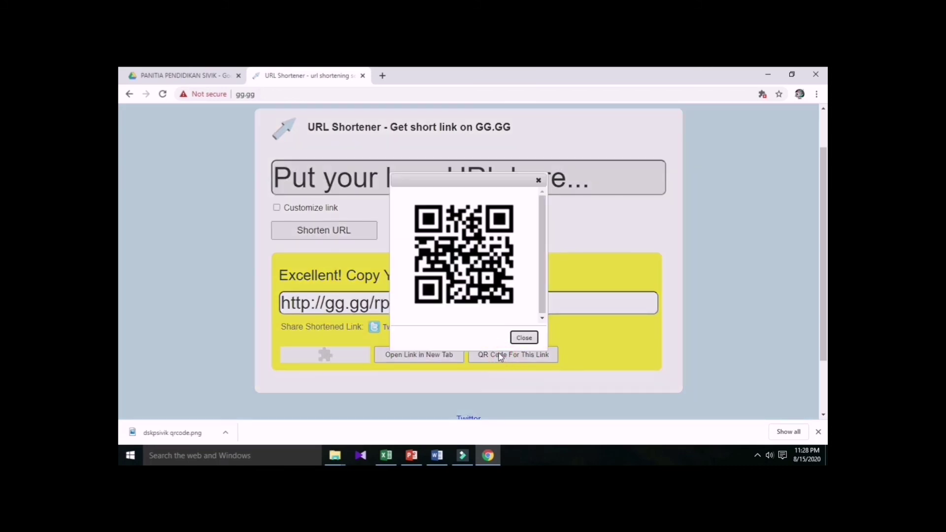
right_click(476, 250)
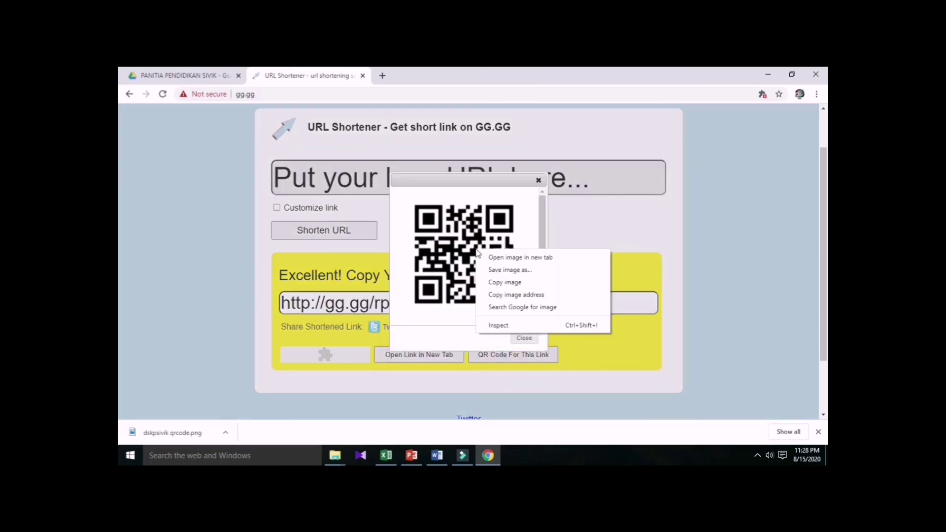
left_click(521, 271)
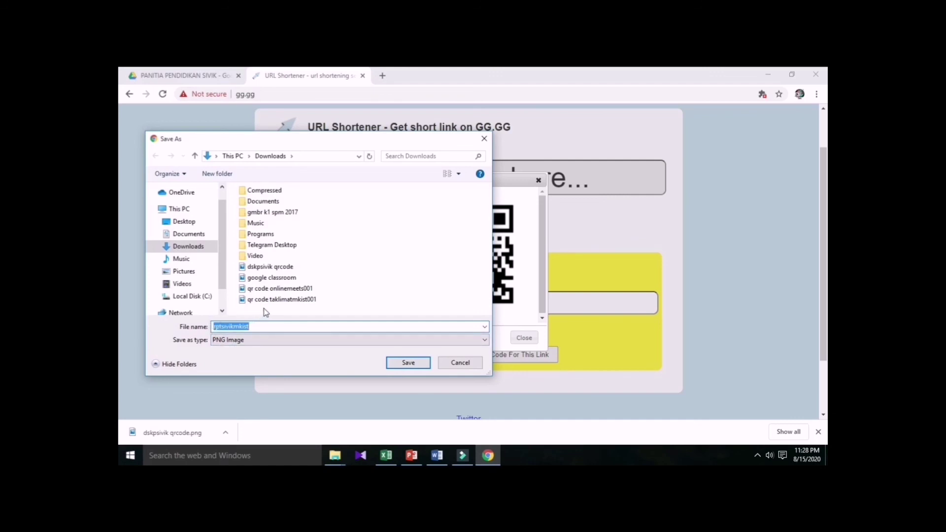
left_click(257, 328)
left_click(409, 363)
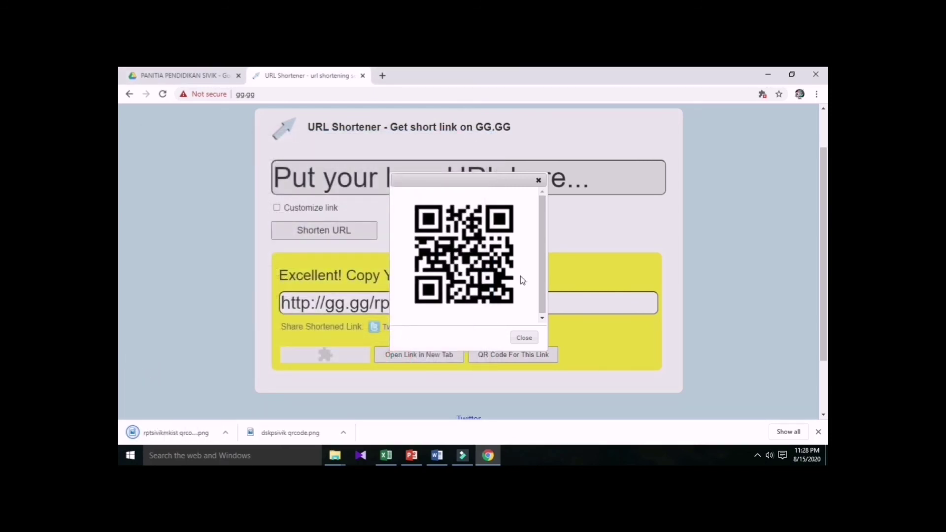
left_click(525, 337)
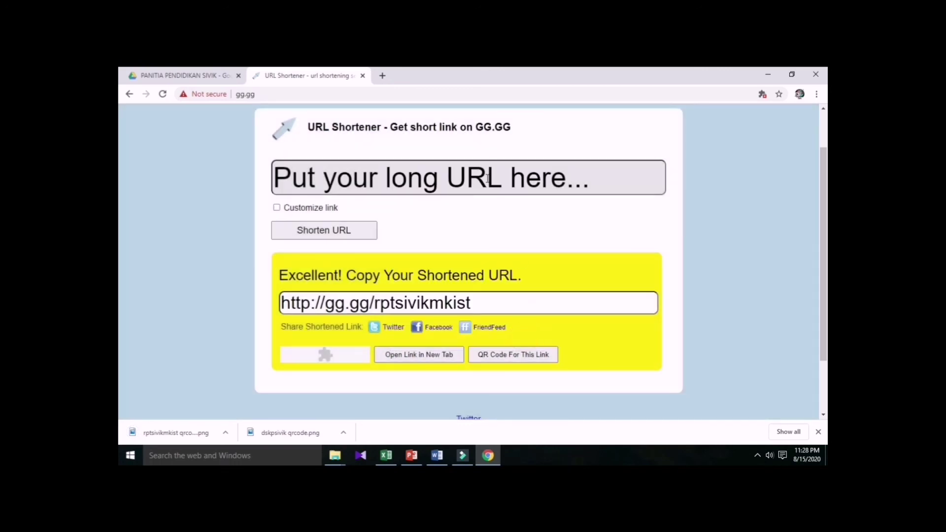
left_click(224, 77)
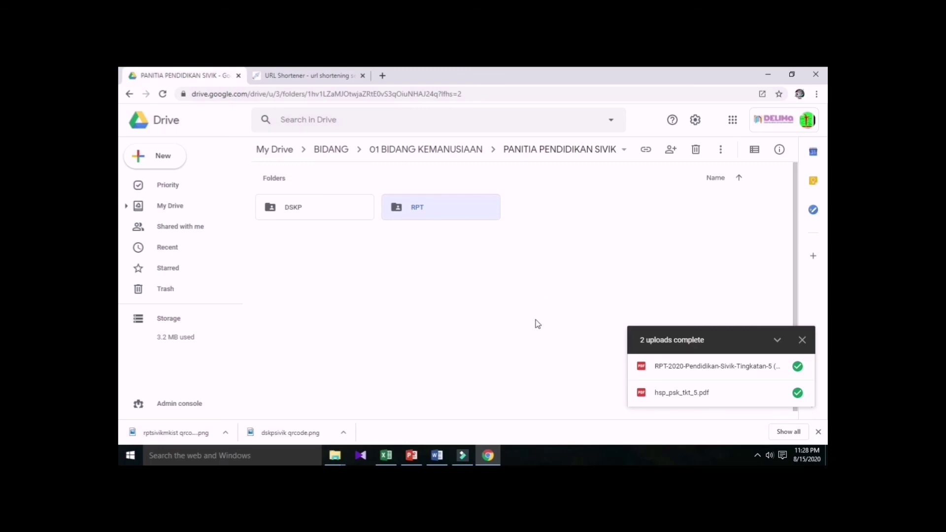